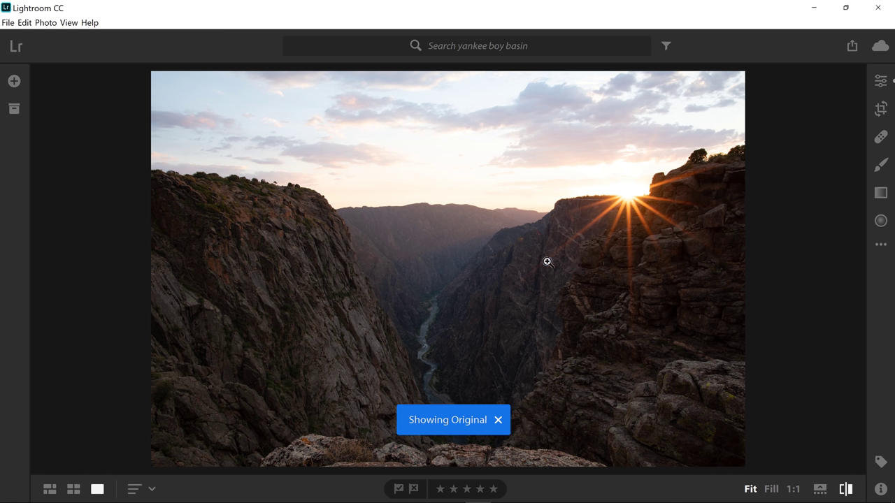
Step: View the edited canyon photo's file information and revert all of its edits to the original
click(498, 420)
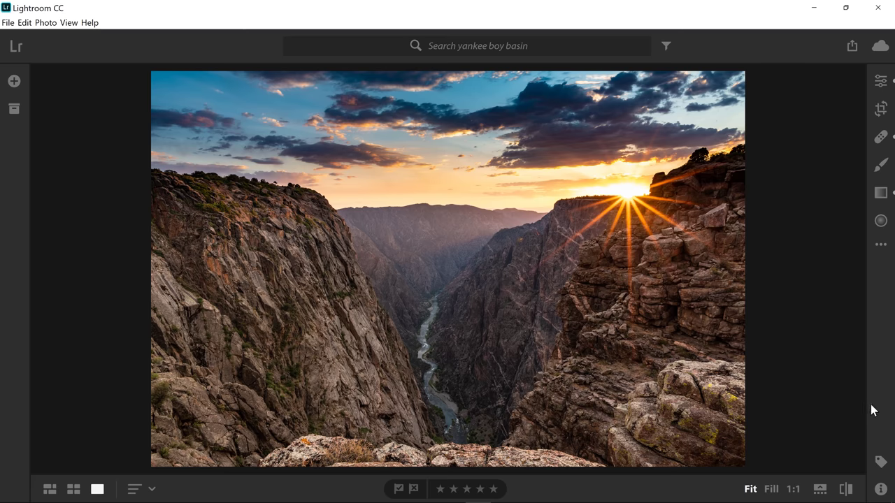
click(881, 492)
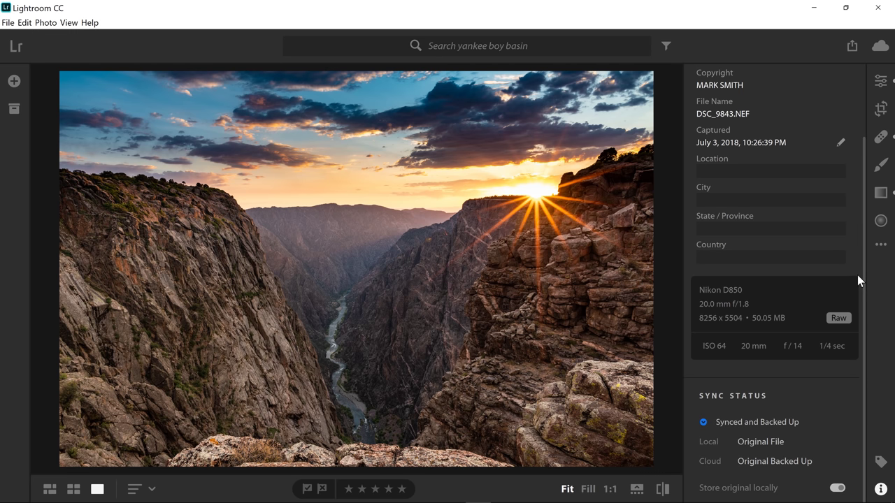
click(882, 246)
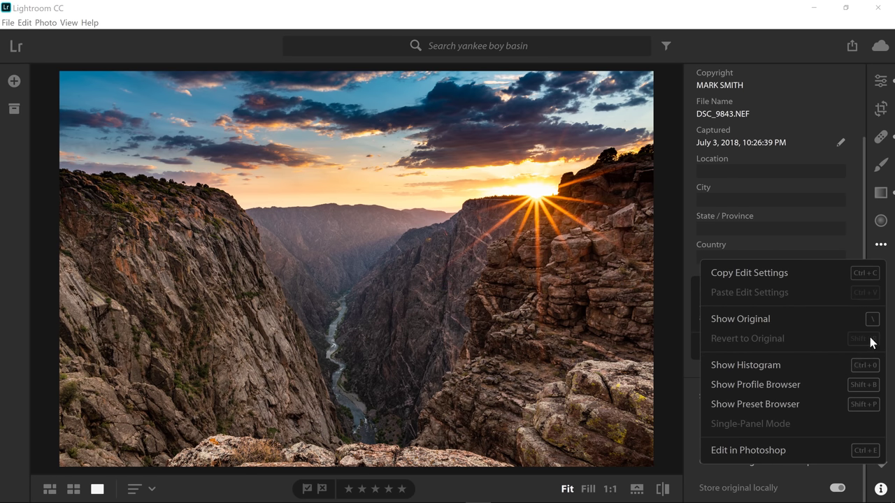
click(881, 81)
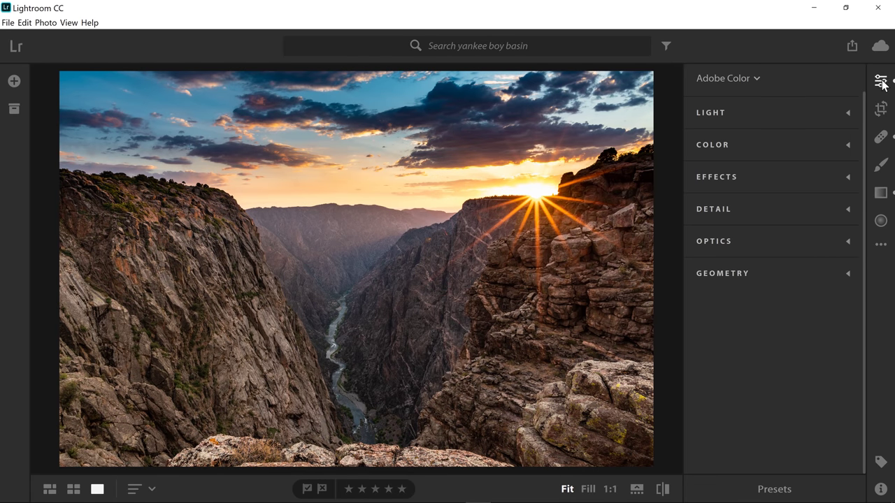
click(880, 245)
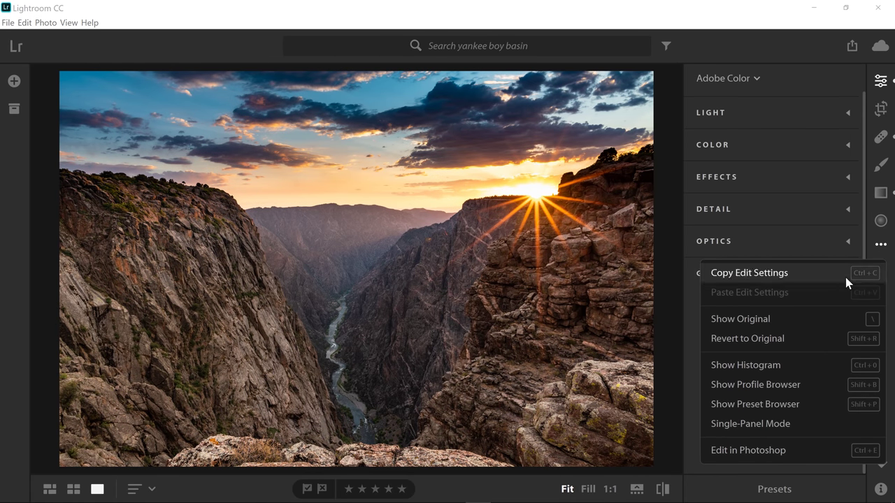
click(855, 339)
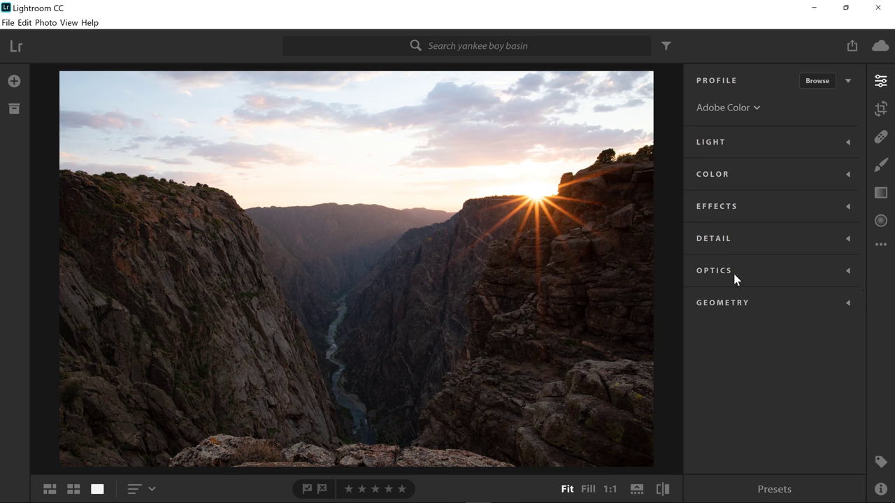
Step: Turn on Remove Chromatic Aberration and Enable Lens Corrections for the photo
click(839, 278)
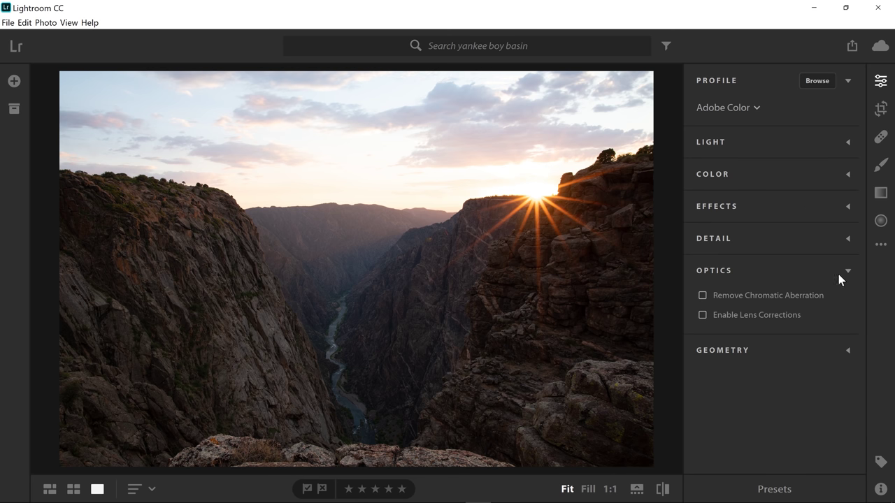
click(703, 295)
click(704, 317)
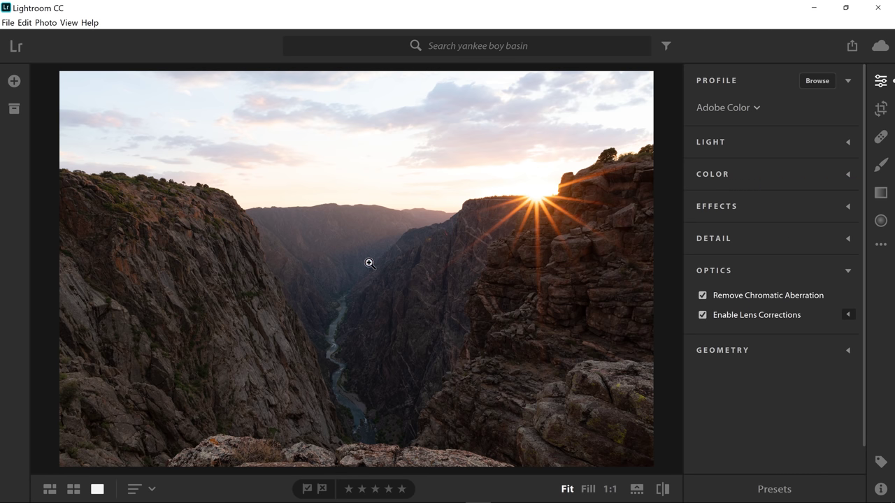
Step: Draw a horizontal linear gradient fading from the sky to below the canyon horizon, and adjust its edges and position
click(880, 195)
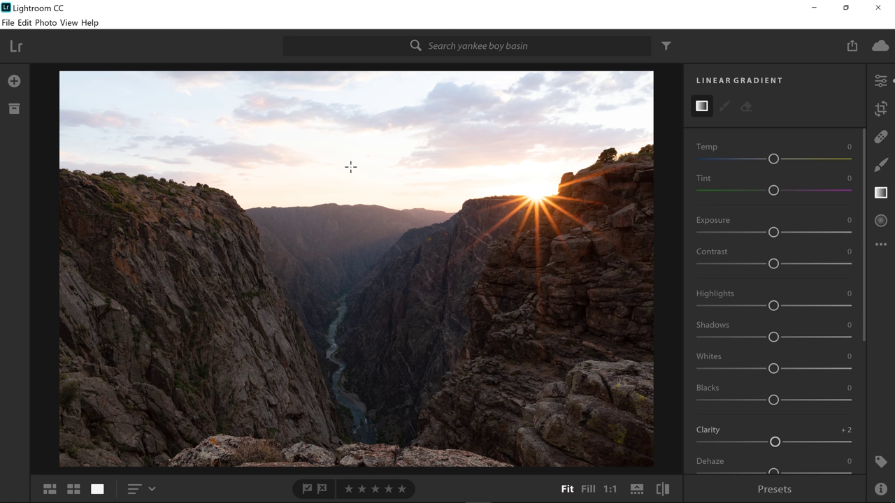
drag(351, 159, 350, 248)
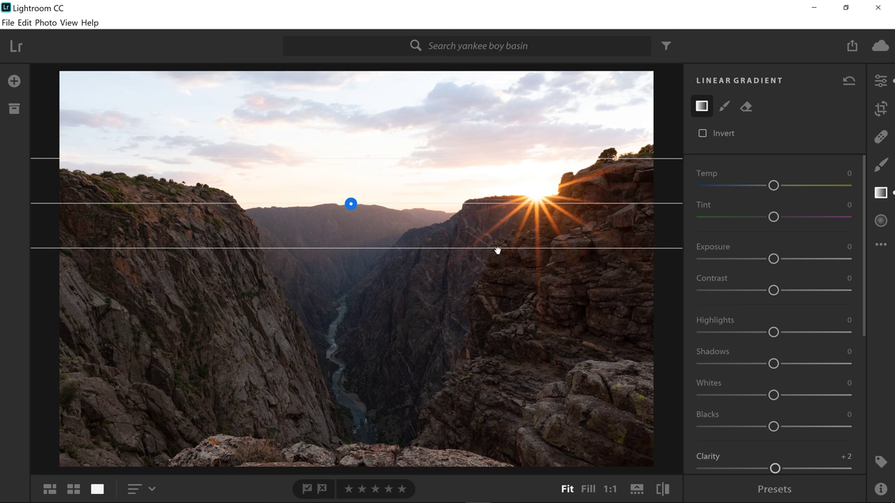
drag(497, 251, 500, 255)
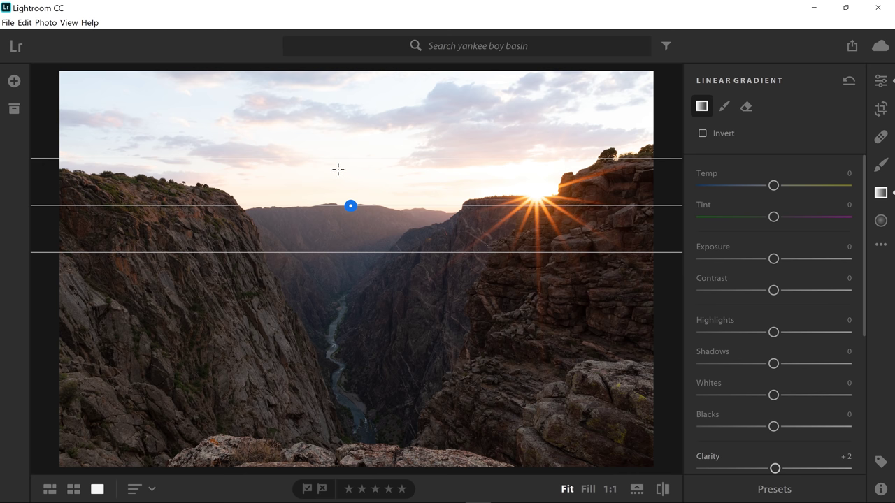
drag(347, 162, 345, 107)
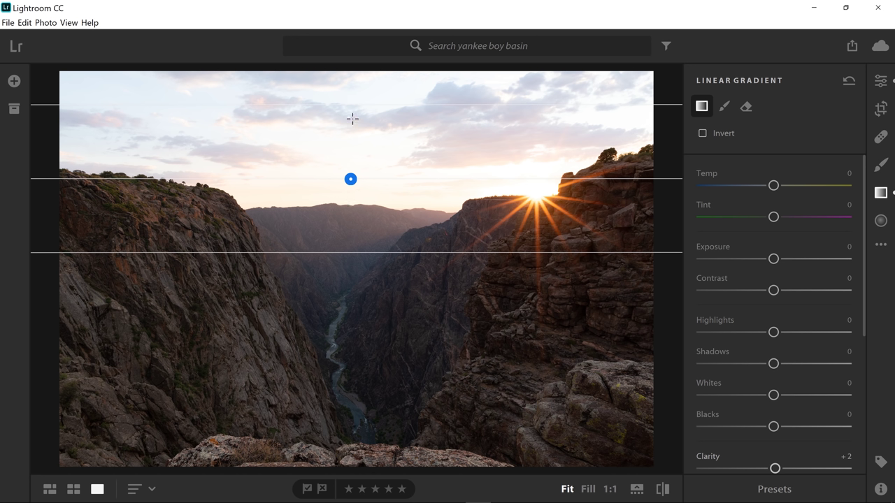
drag(358, 256, 352, 229)
drag(352, 168, 353, 197)
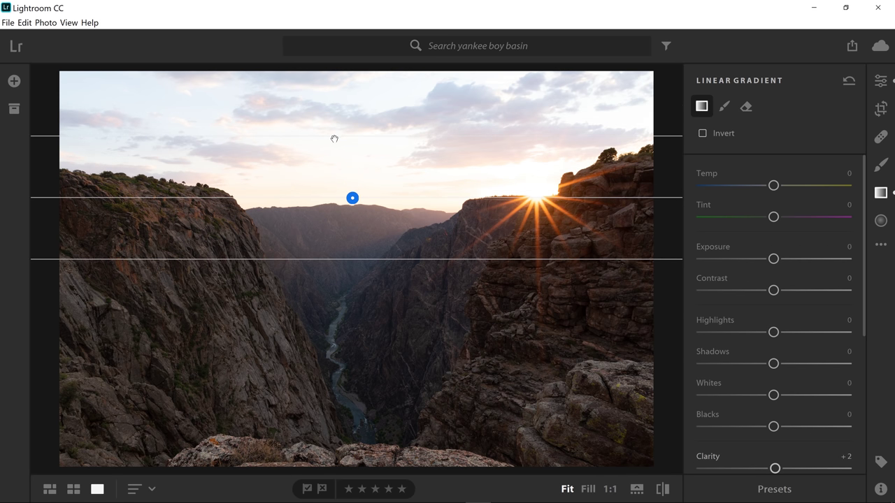
drag(334, 139, 334, 148)
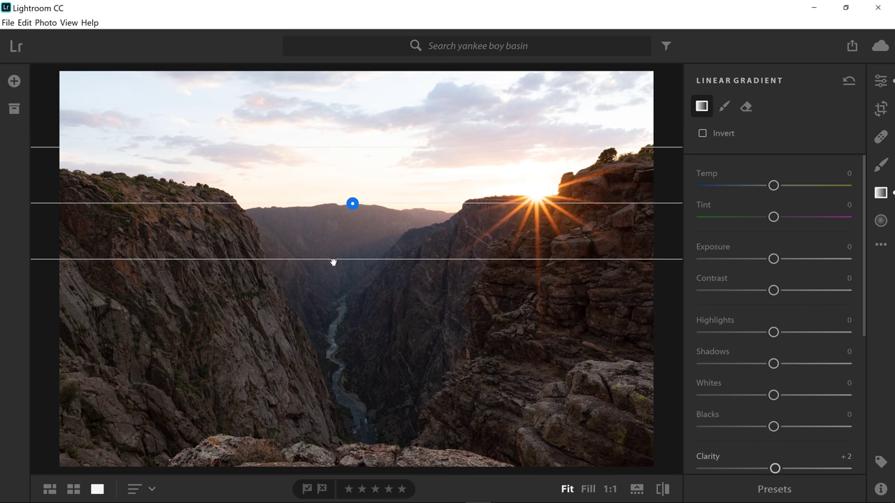
drag(333, 267, 335, 273)
mouse_move(351, 209)
mouse_down()
mouse_move(357, 224)
mouse_move(358, 215)
mouse_up()
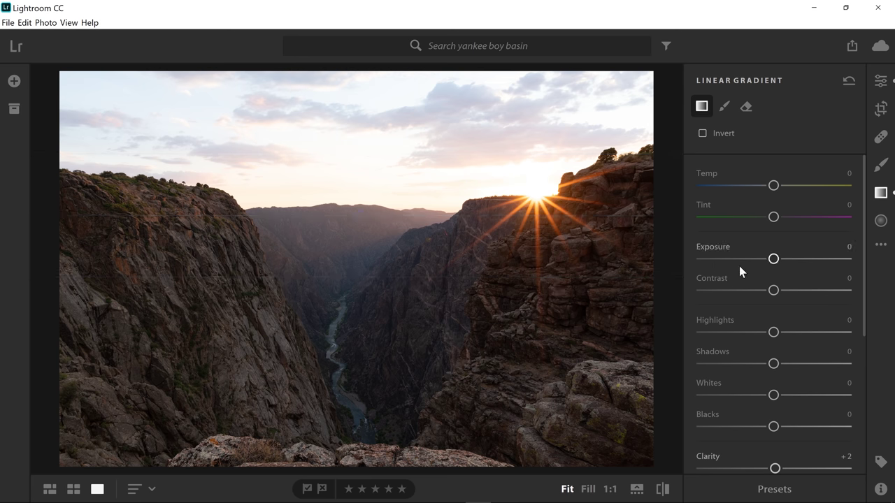
Step: Set the sky gradient's Exposure to −1.89, Temp to +5 and Highlights to −14
drag(774, 258, 741, 267)
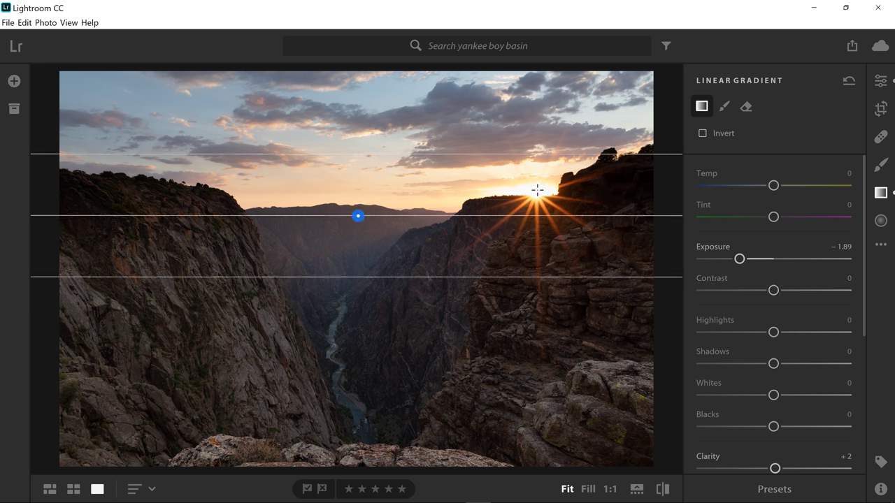
click(774, 185)
drag(774, 332, 683, 333)
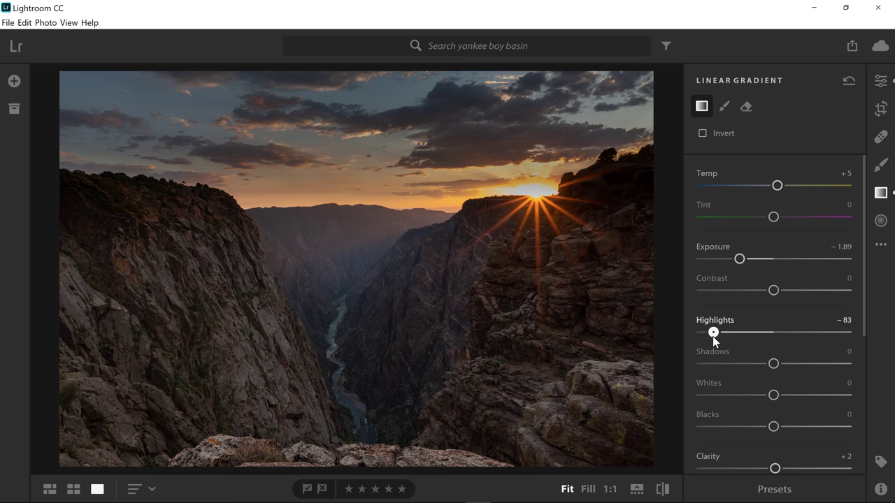
drag(725, 337, 763, 350)
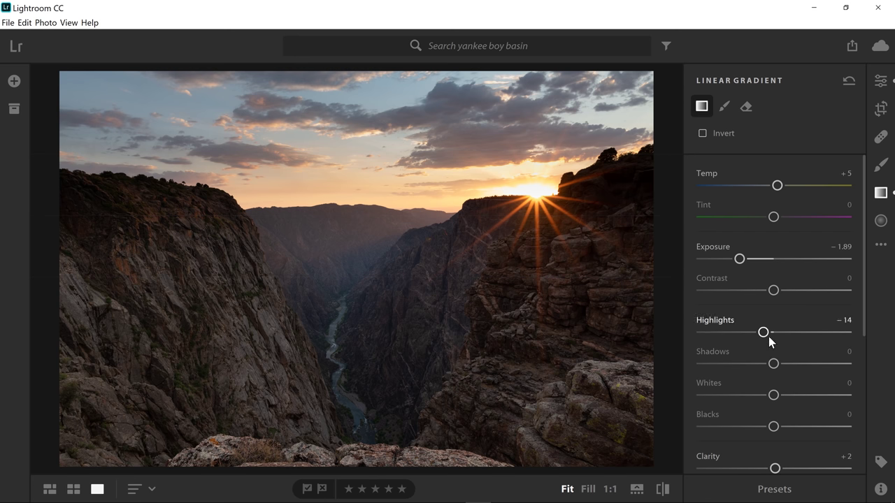
Step: Set the sky gradient's Dehaze to +30 and Clarity to +11
scroll(769, 334, down, 1)
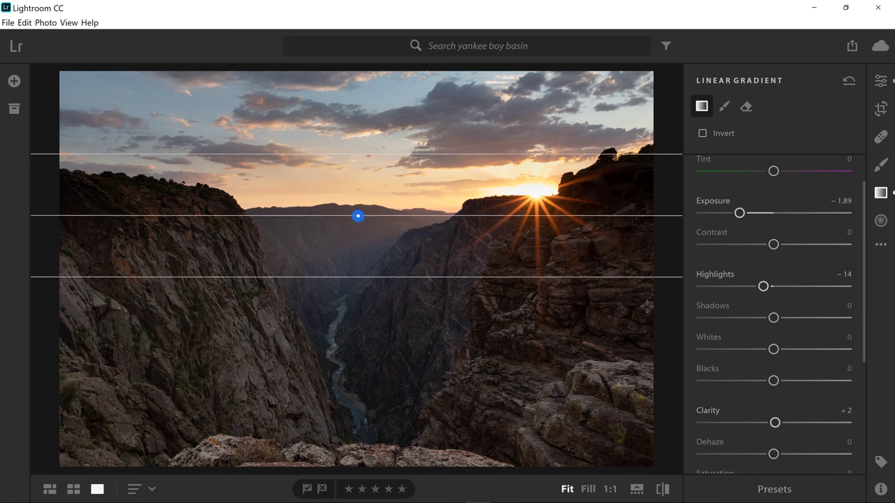
scroll(735, 312, down, 1)
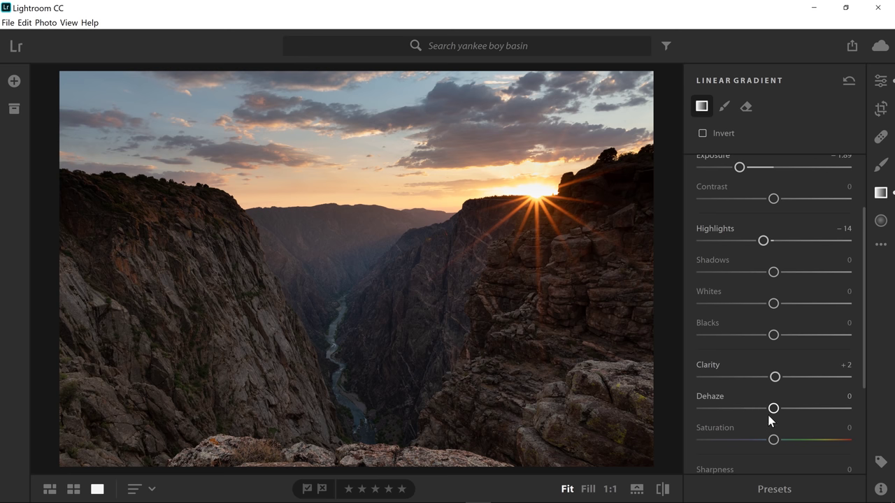
drag(773, 410, 832, 415)
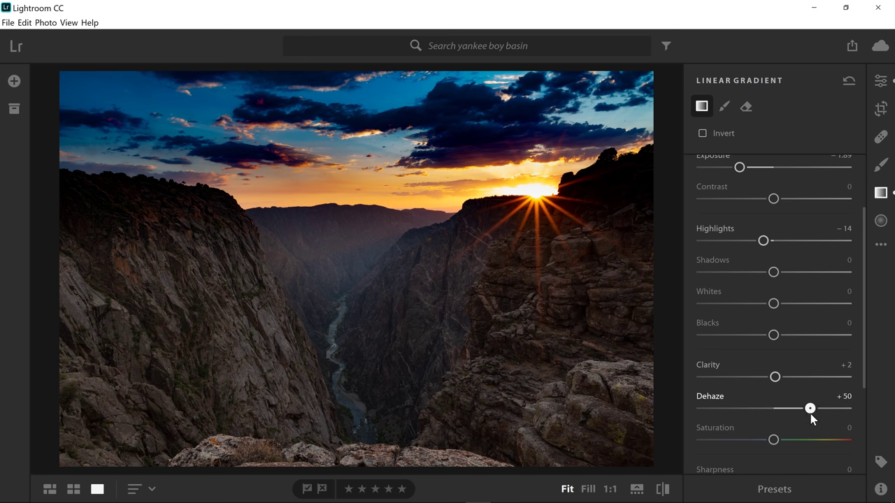
drag(810, 414, 800, 413)
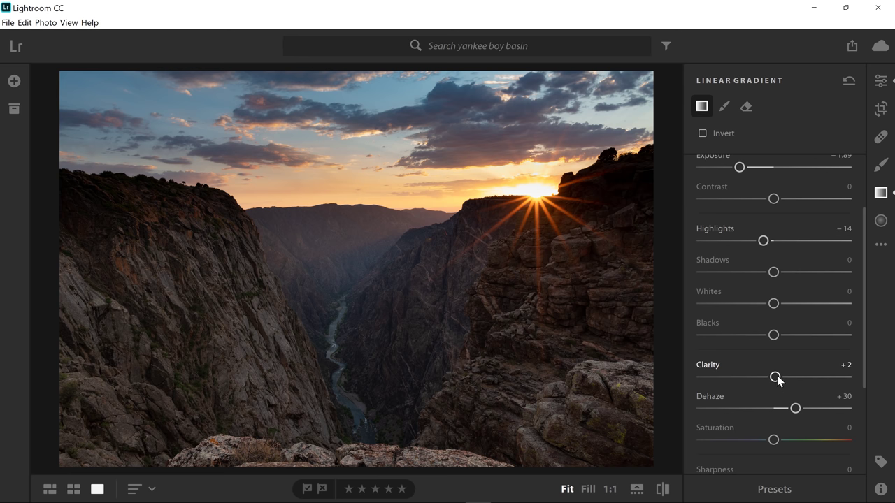
drag(776, 379, 859, 384)
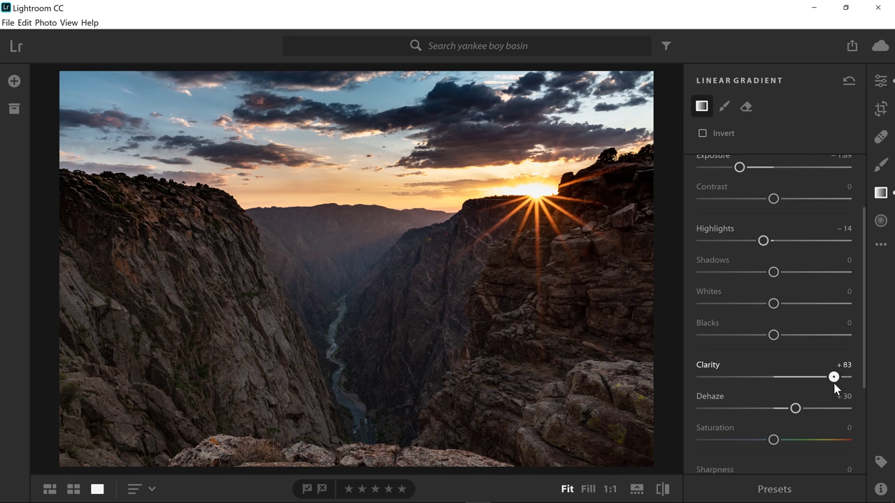
drag(835, 385, 783, 383)
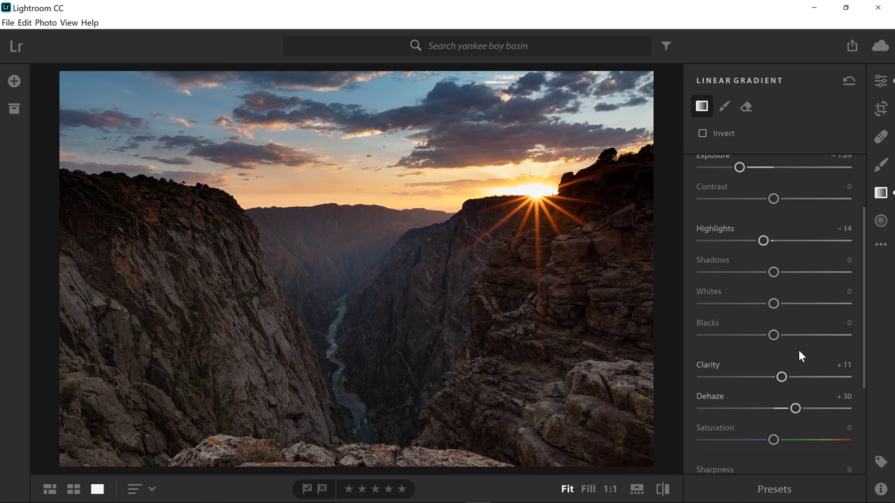
Step: Increase the sky gradient's Saturation to +28
mouse_move(383, 147)
drag(773, 440, 825, 448)
drag(850, 448, 800, 445)
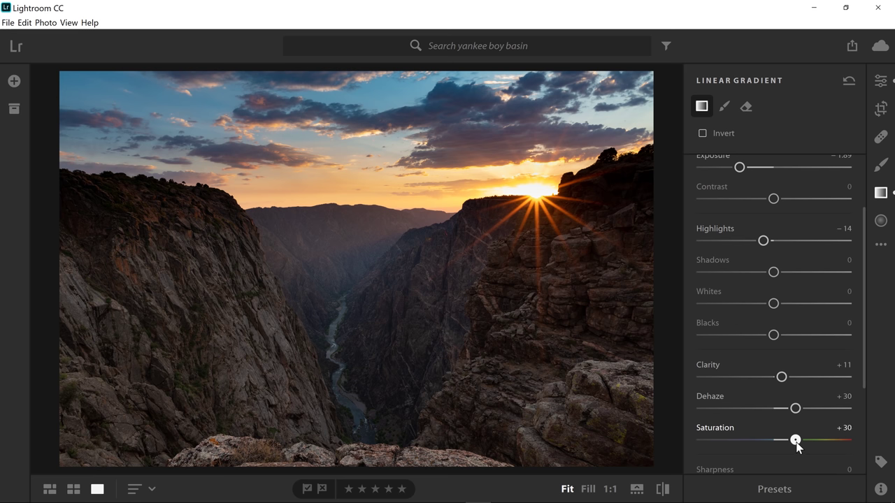
drag(797, 446, 793, 446)
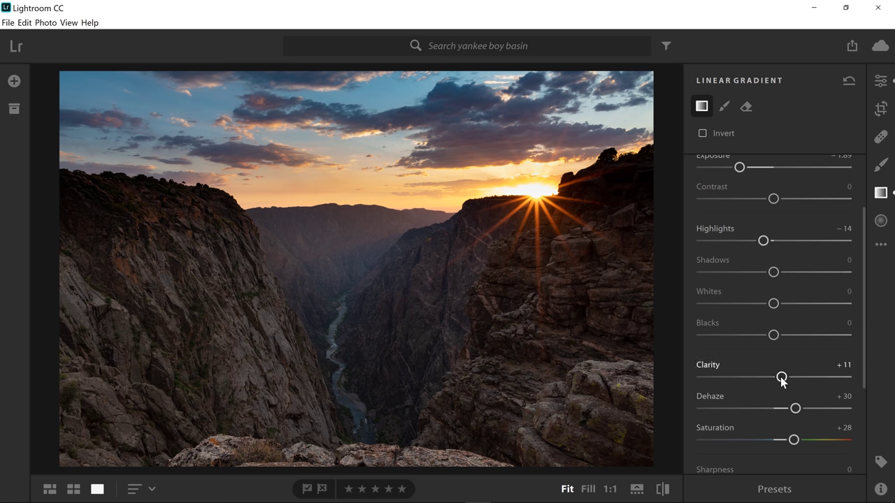
Step: Narrow the sky gradient's transition around the horizon, fine-tune its position, and close the Linear Gradient tool
mouse_move(459, 193)
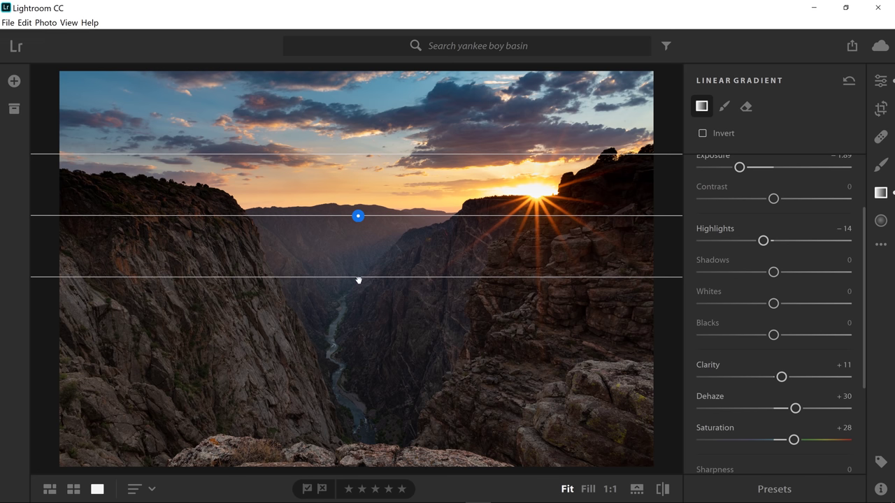
drag(358, 279, 351, 227)
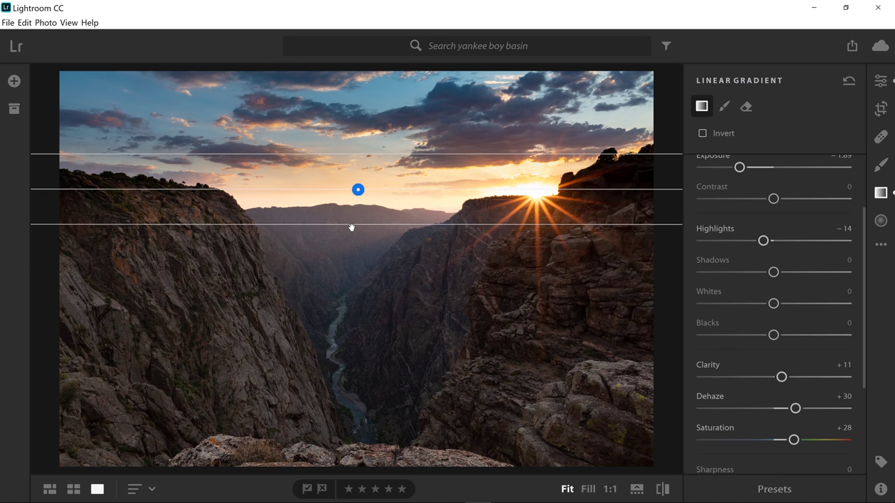
drag(357, 189, 358, 191)
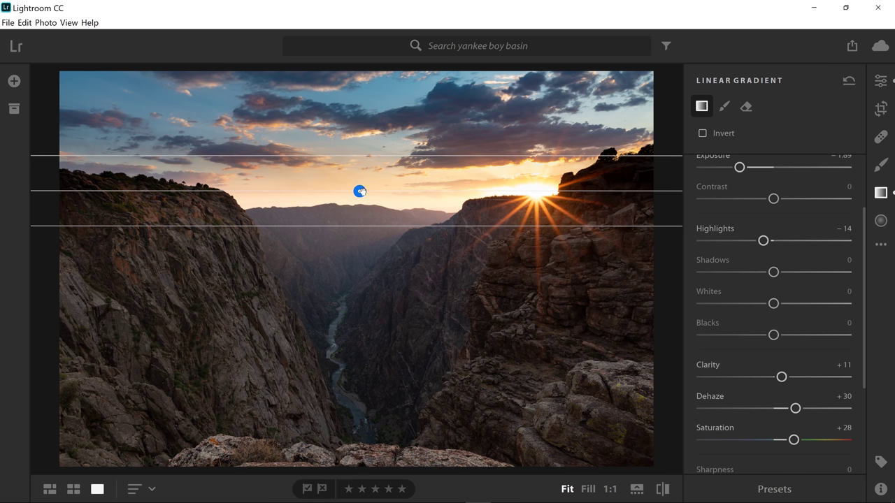
drag(360, 192, 360, 195)
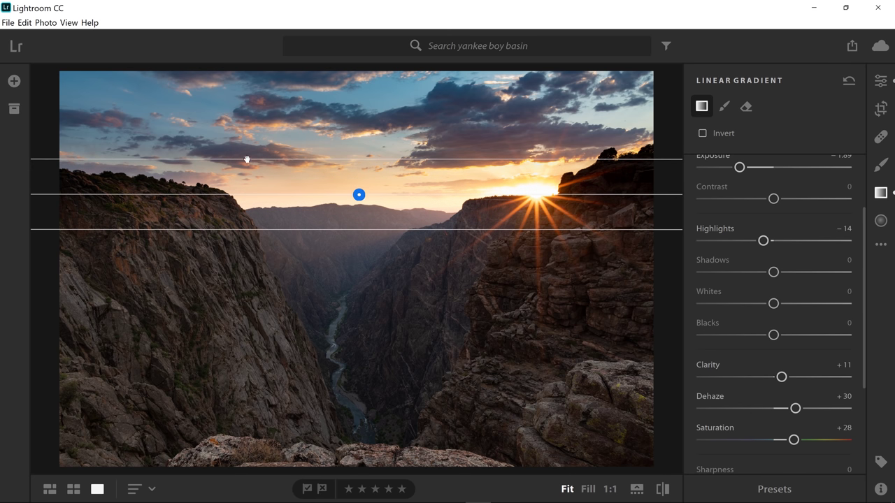
mouse_move(219, 162)
mouse_down()
mouse_move(218, 151)
mouse_move(218, 158)
mouse_up()
drag(388, 230, 386, 227)
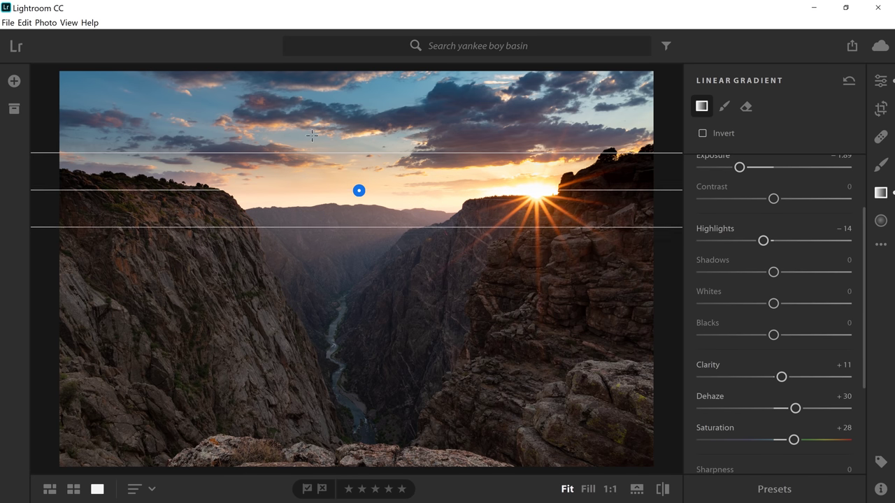
click(881, 196)
Step: Set the photo's Sharpening to 64 in the Detail settings
click(882, 82)
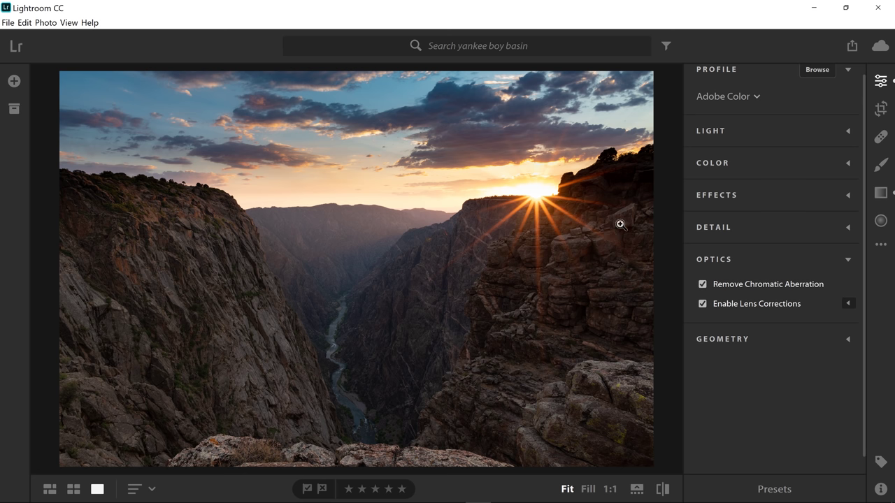
click(739, 225)
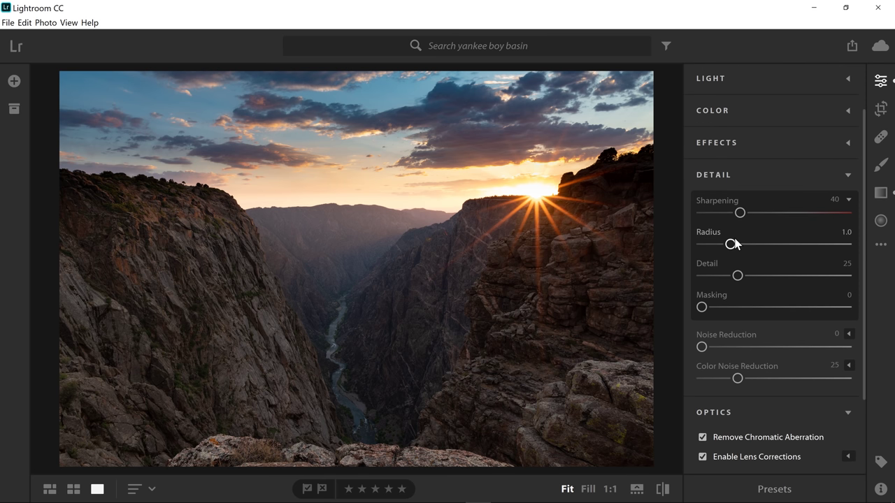
drag(734, 214, 762, 226)
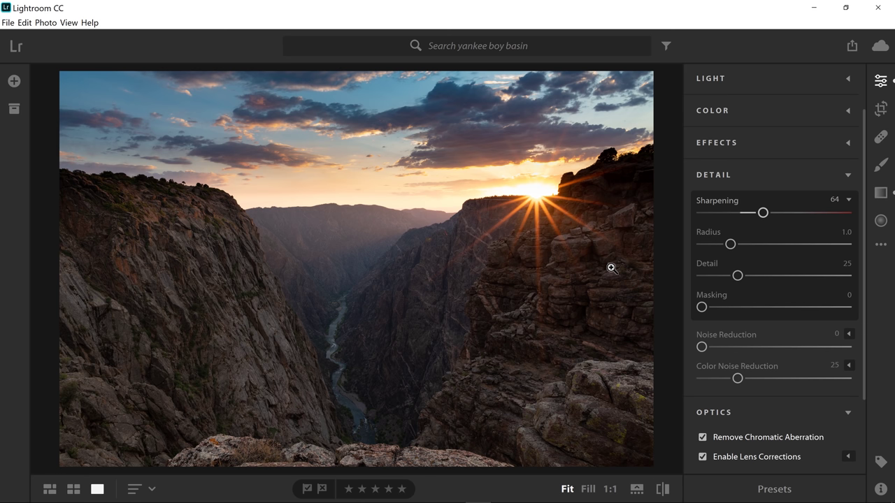
Step: Set the sharpening Masking to 33 using the black-and-white mask preview, and close the Detail settings
key(alt)
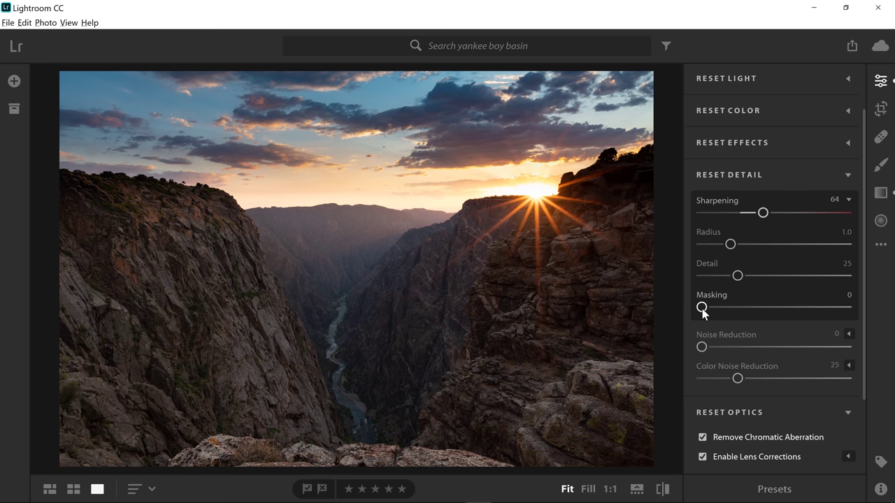
drag(702, 308, 741, 319)
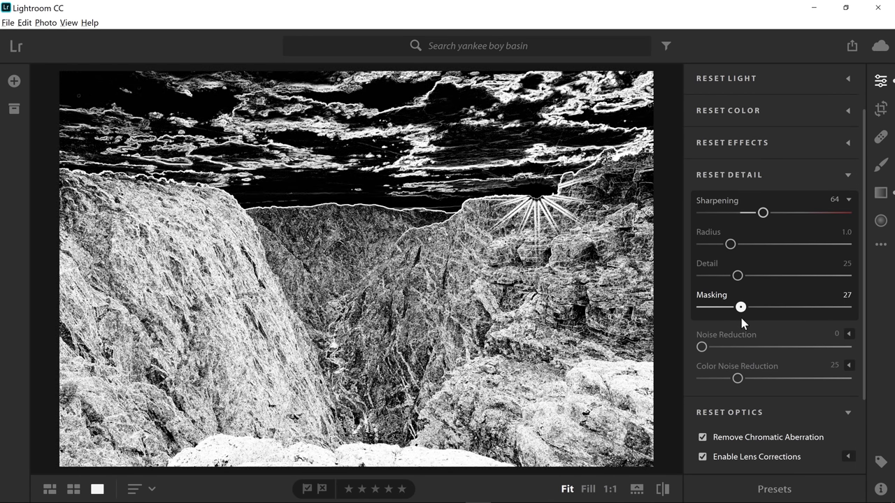
drag(744, 319, 750, 321)
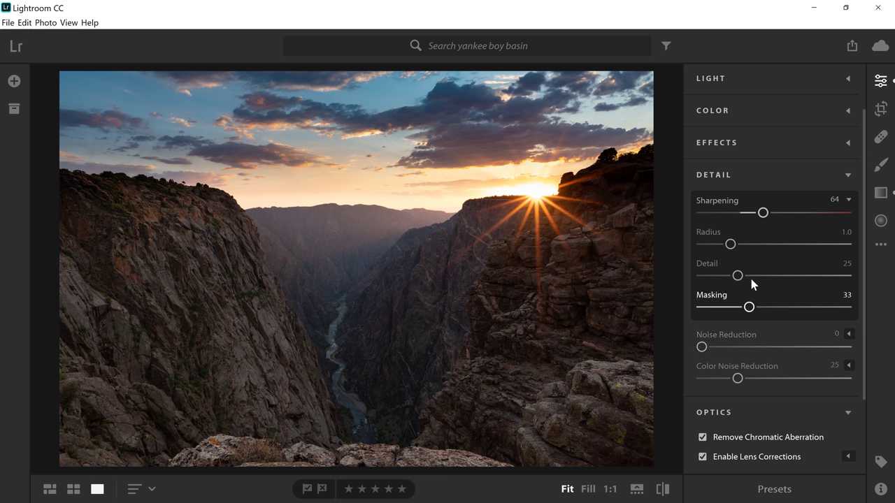
click(848, 175)
Step: Set the whole photo's Clarity to +35 and Dehaze to +13 in the Effects settings
click(847, 206)
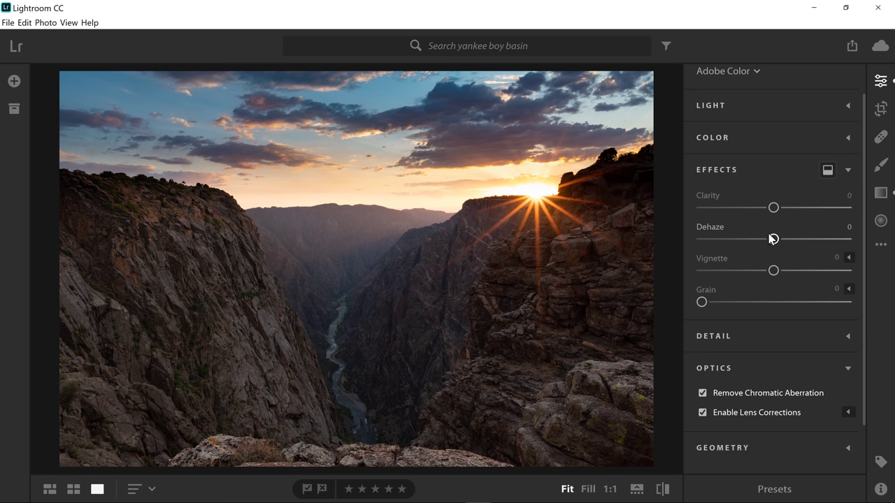
drag(773, 208, 849, 214)
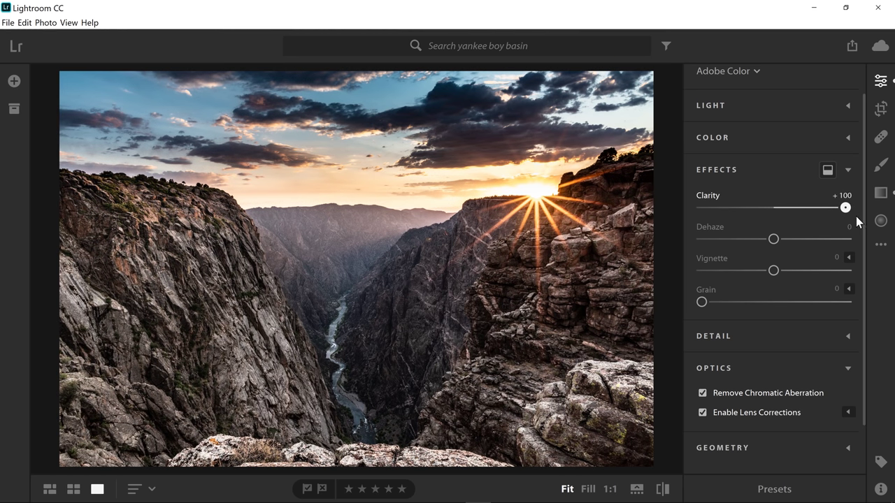
drag(845, 214, 801, 225)
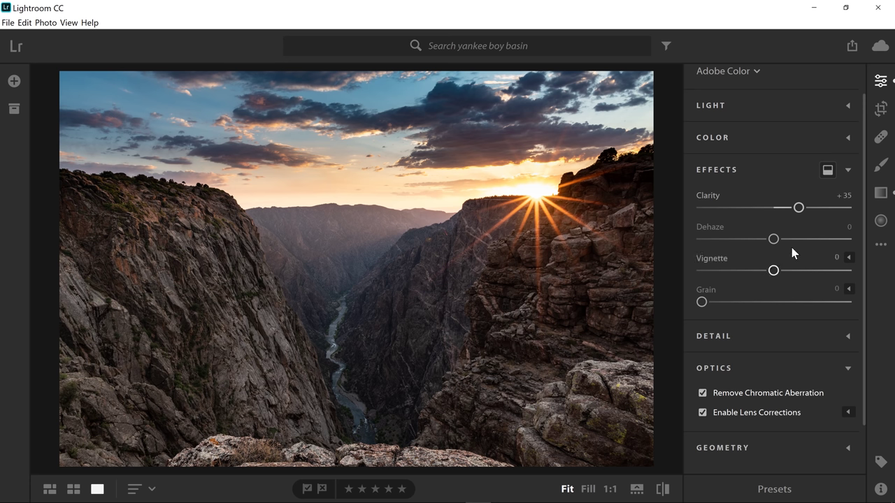
drag(779, 239, 855, 260)
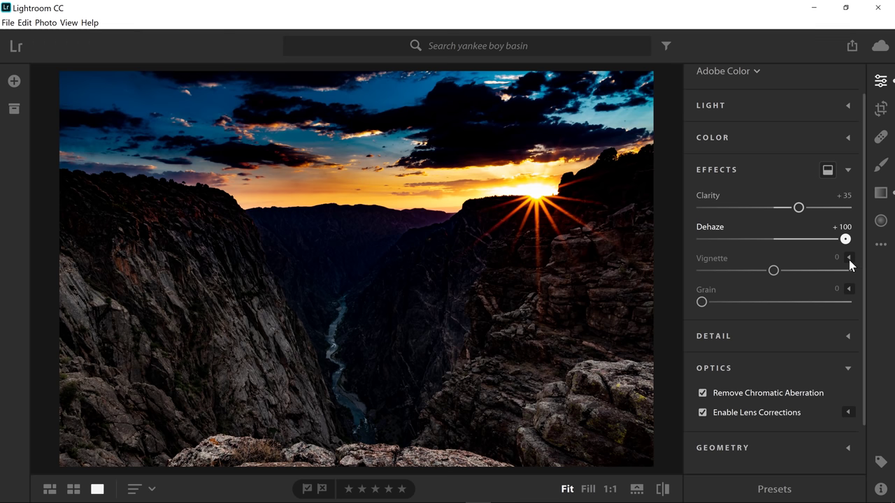
drag(856, 259, 784, 251)
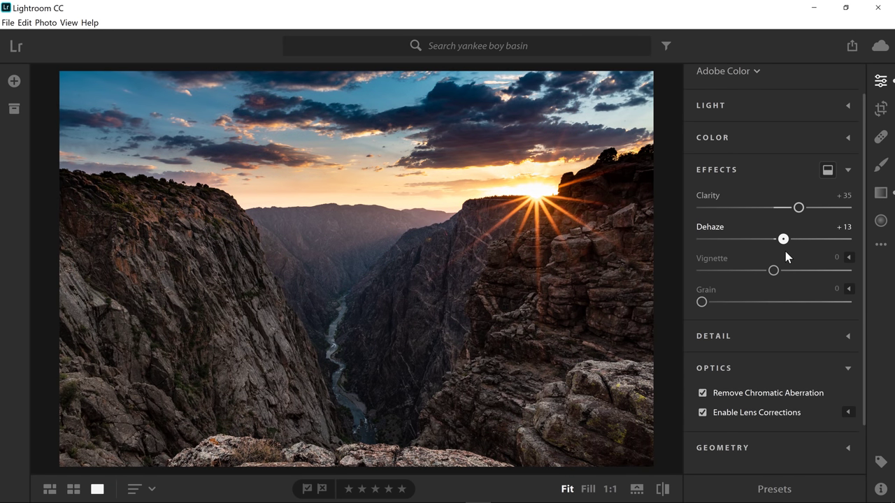
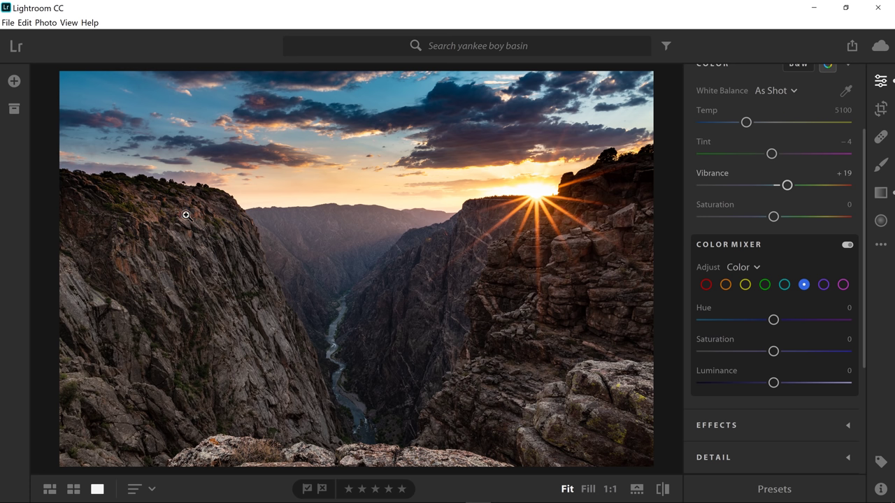
Step: Raise the Color Mixer Saturation of the oranges to about +21 and of the yellows to +20
click(726, 284)
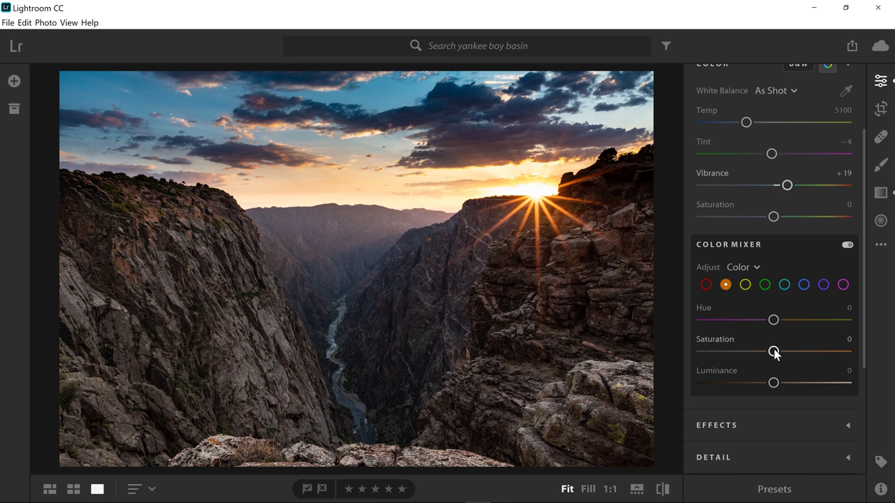
drag(774, 351, 795, 351)
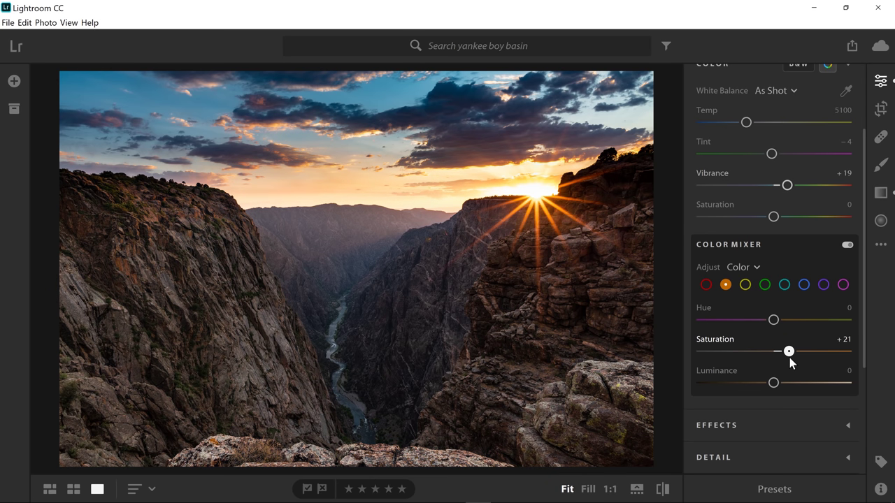
drag(789, 358, 792, 358)
click(744, 286)
drag(774, 352, 862, 362)
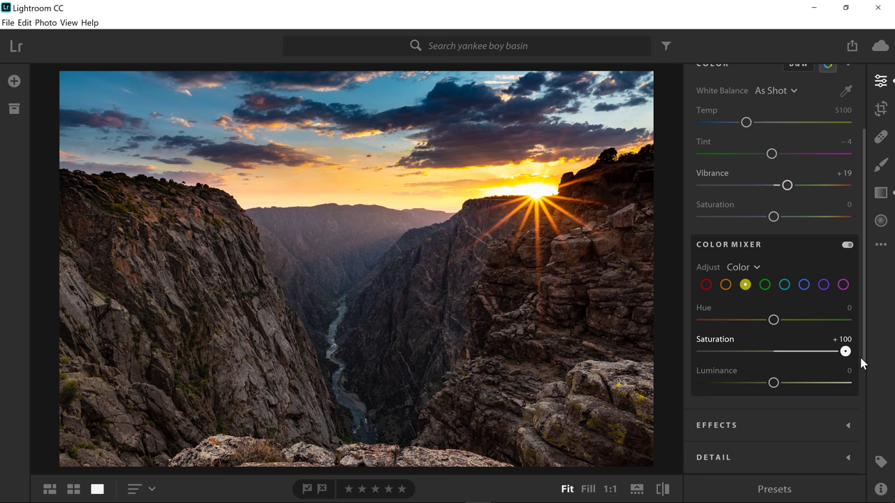
drag(845, 352, 791, 346)
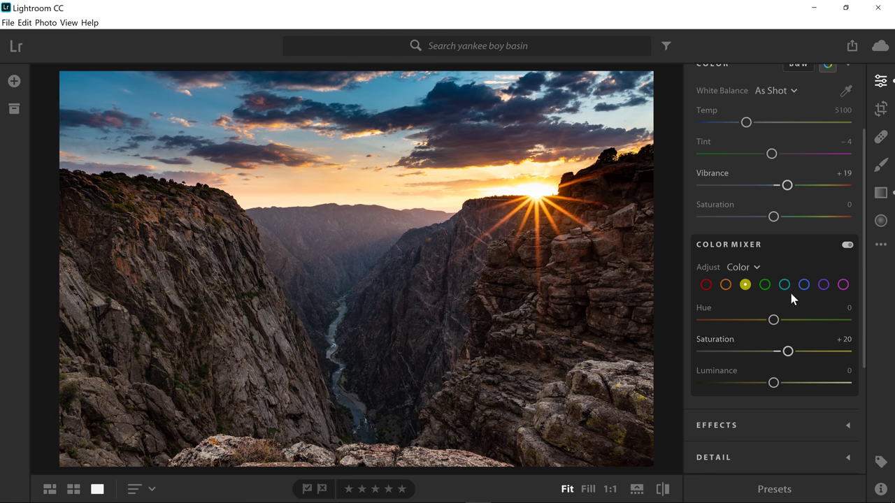
Step: Set the Color Mixer Saturation of the blues to +4 and their Luminance to about +16
click(804, 285)
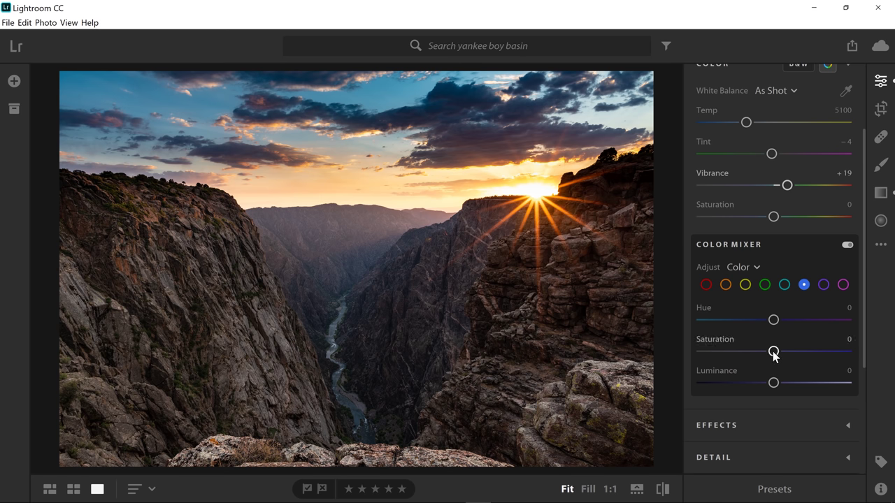
drag(773, 352, 823, 369)
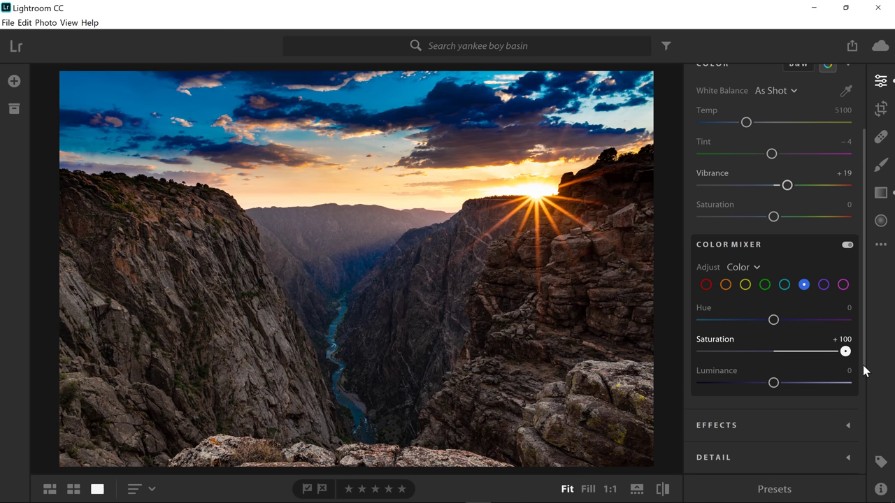
drag(845, 356, 776, 355)
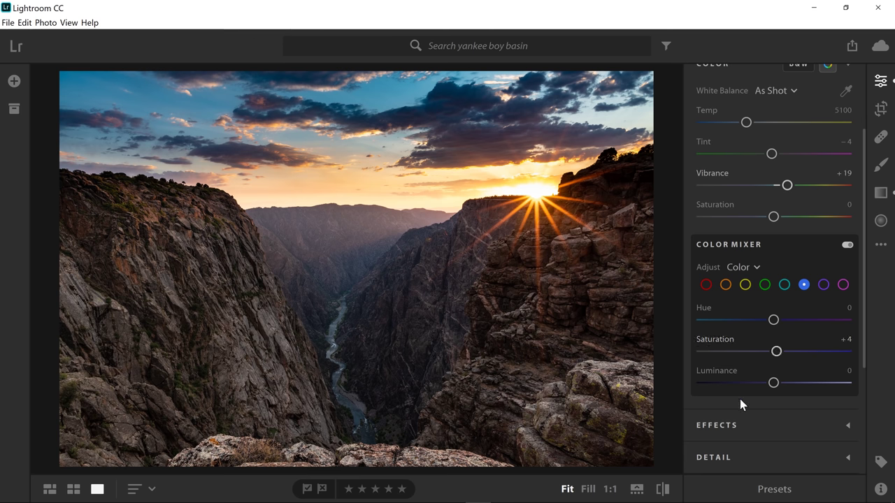
mouse_move(772, 386)
mouse_down()
mouse_move(687, 386)
mouse_move(845, 383)
mouse_move(783, 389)
mouse_up()
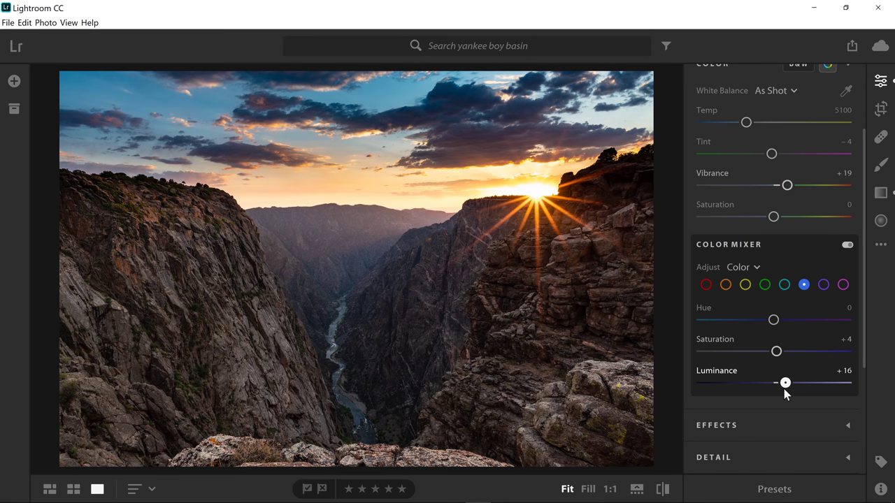
drag(784, 389, 782, 391)
drag(783, 391, 781, 391)
Step: Set the whole photo's Contrast to +17 and Highlights to -10 in the Light settings
scroll(771, 203, up, 3)
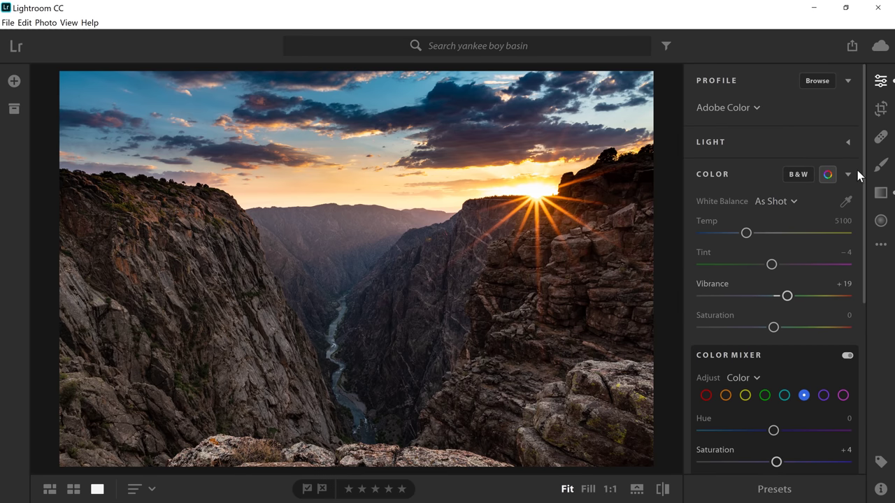
click(848, 175)
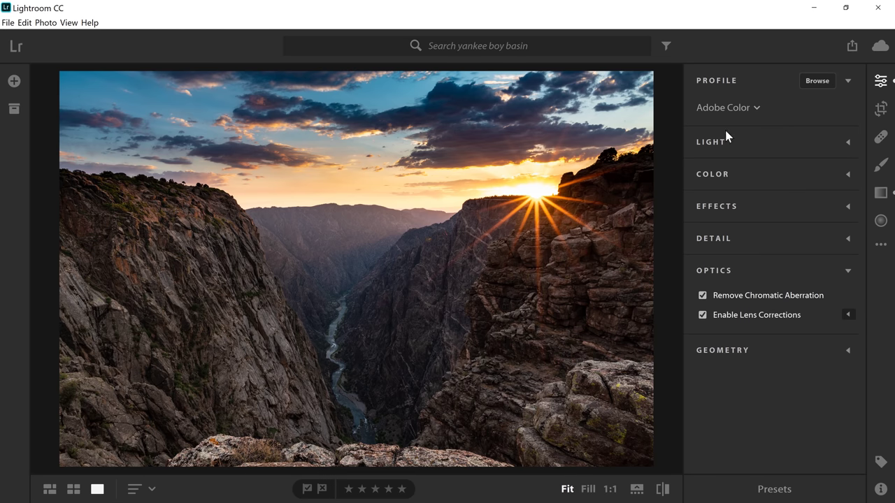
click(846, 143)
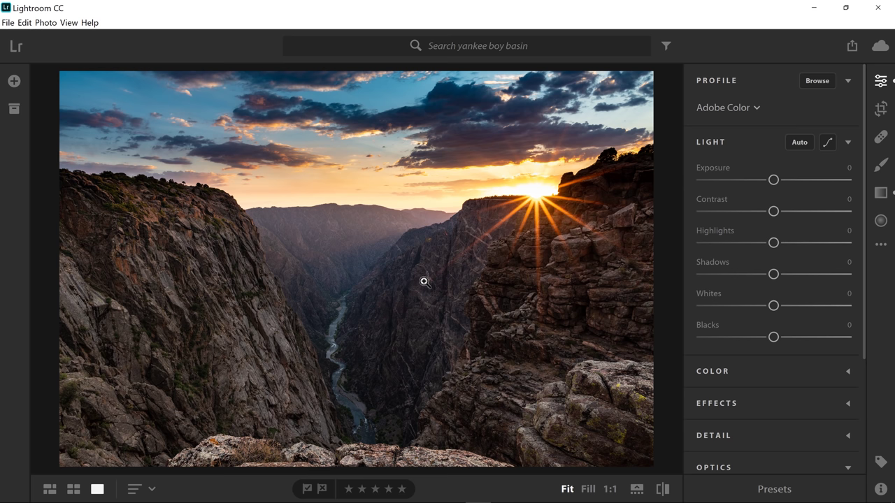
mouse_move(774, 211)
mouse_down()
mouse_move(866, 224)
mouse_move(787, 217)
mouse_up()
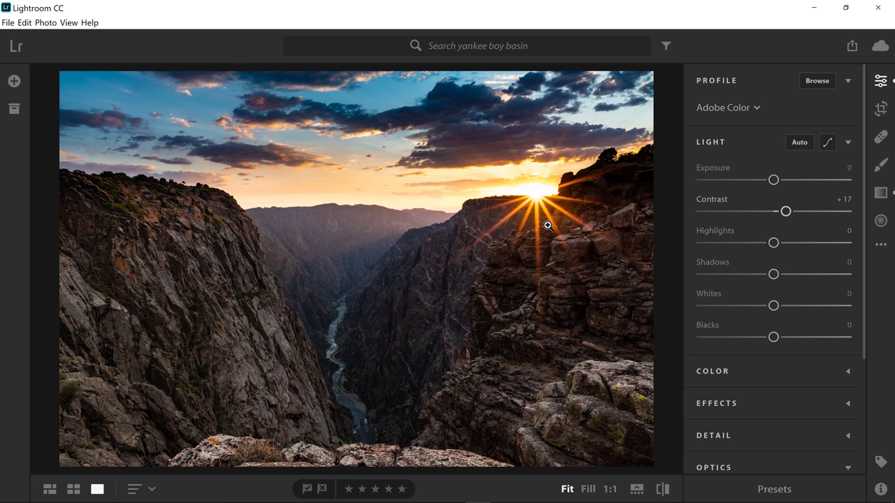
drag(773, 243, 701, 243)
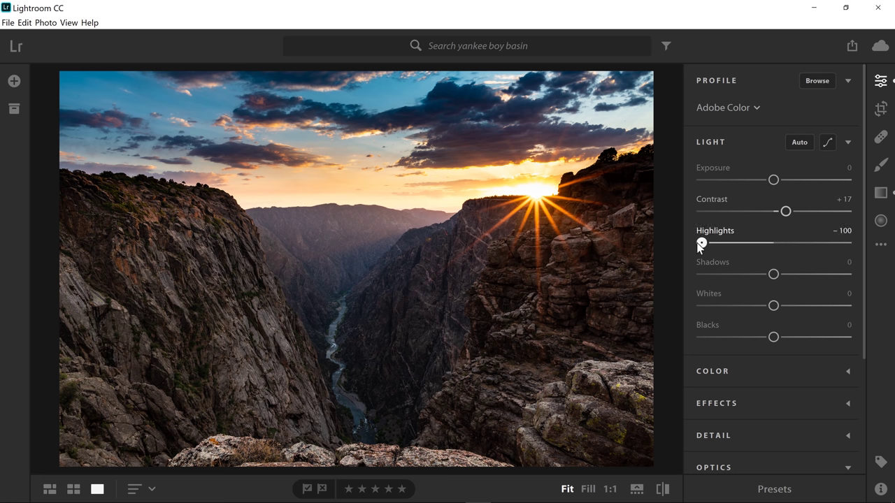
drag(701, 243, 766, 256)
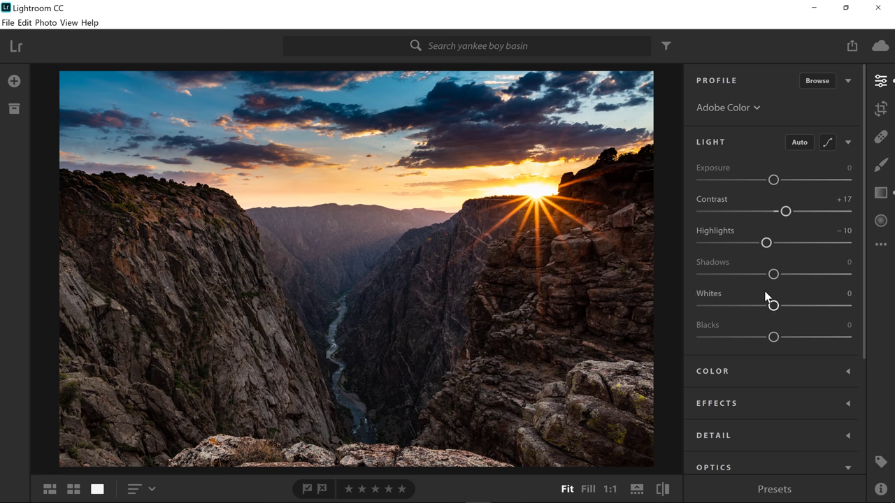
Step: Lift the photo's Shadows to about +38 to brighten the canyon walls
drag(774, 274, 870, 292)
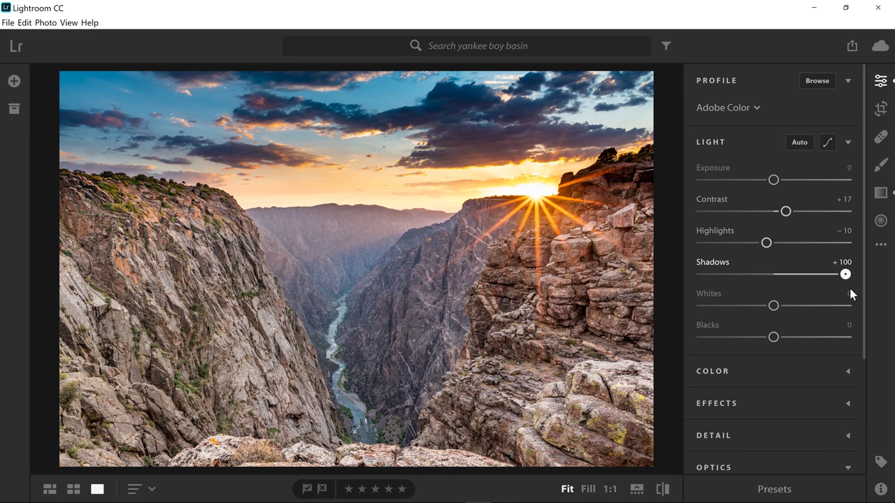
drag(820, 280, 804, 281)
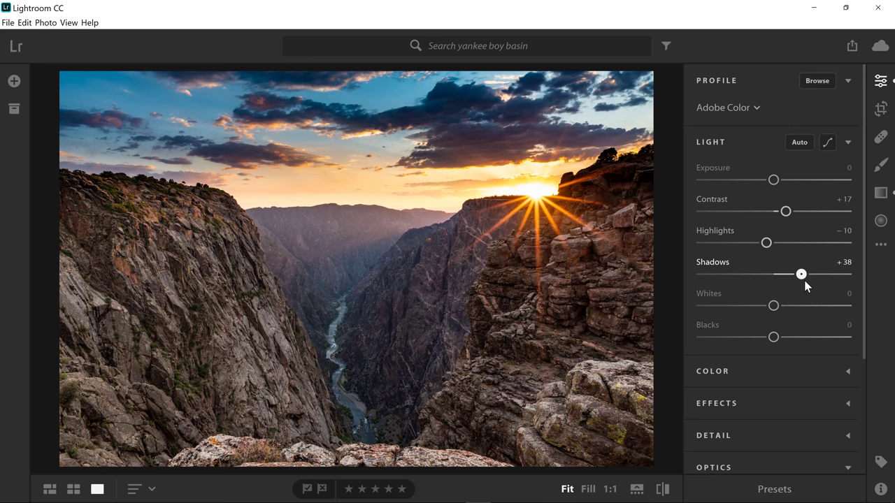
drag(805, 285, 805, 285)
Step: Add a second linear gradient covering the canyon, fading out upward into the sky, and narrow its transition around the horizon
click(881, 193)
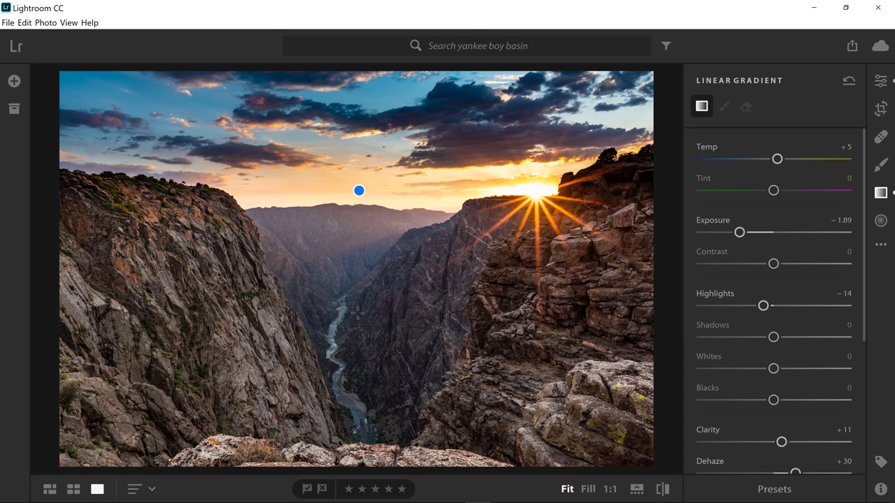
drag(364, 322, 358, 240)
drag(339, 209, 362, 135)
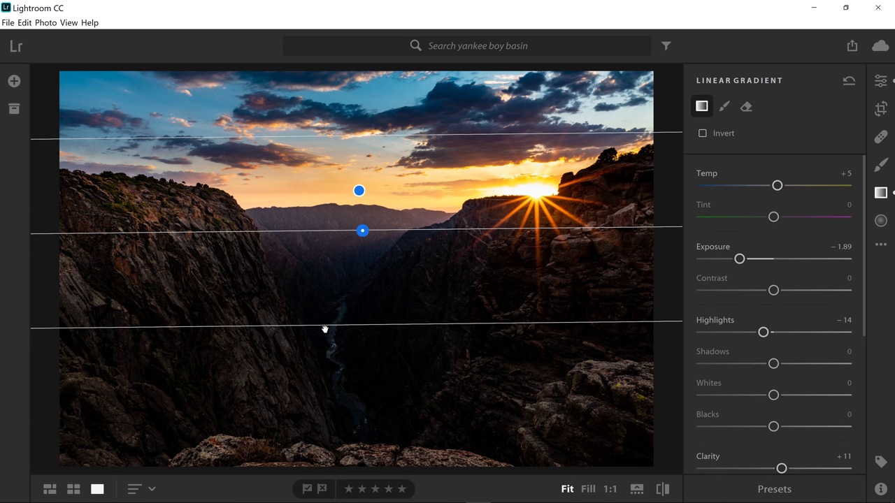
drag(326, 322, 326, 305)
drag(331, 138, 331, 147)
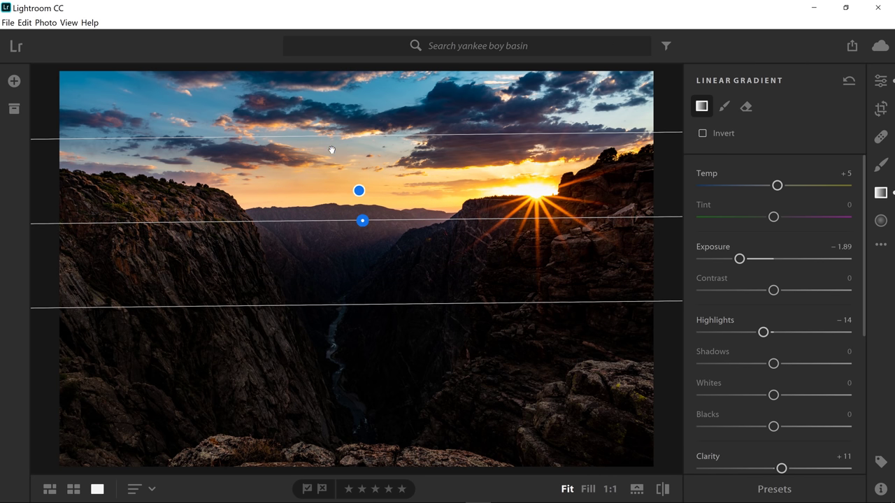
Step: Reset the canyon gradient's Temp, Exposure, Highlights, Clarity, Dehaze and Saturation to 0
double_click(771, 260)
double_click(769, 333)
double_click(781, 469)
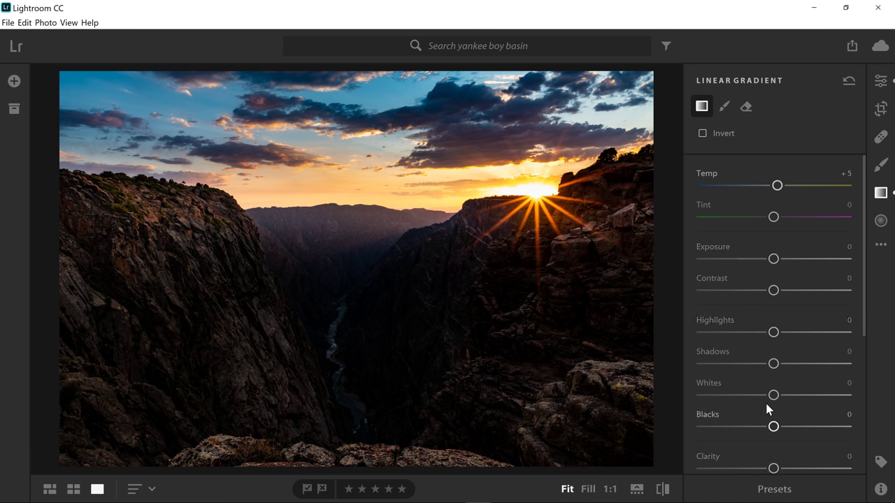
drag(775, 186, 770, 186)
scroll(796, 305, down, 4)
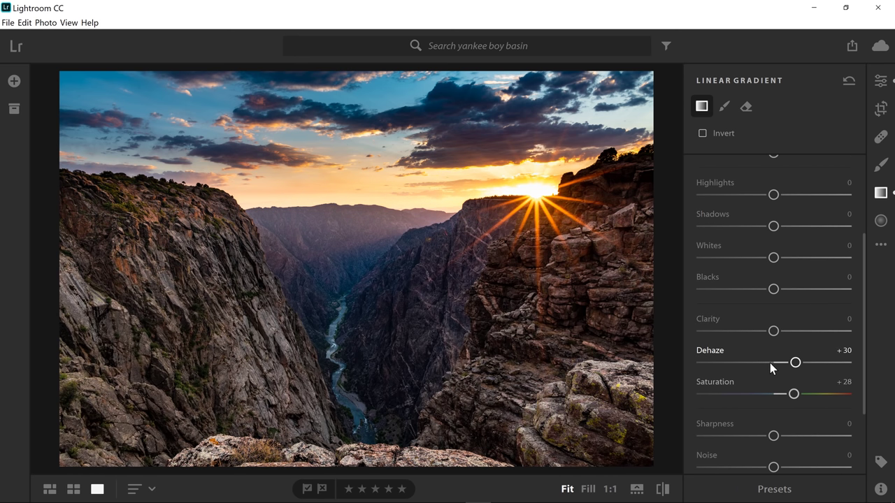
double_click(771, 362)
drag(793, 394, 773, 396)
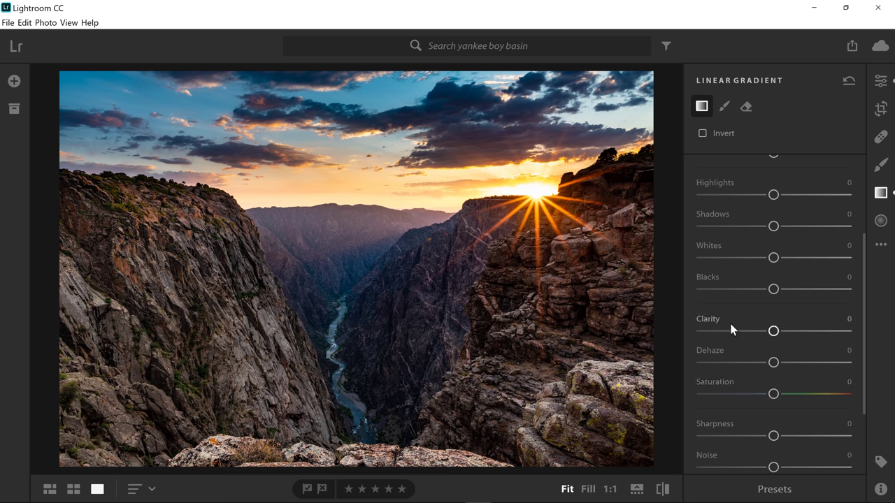
scroll(765, 299, down, 1)
scroll(766, 302, down, 1)
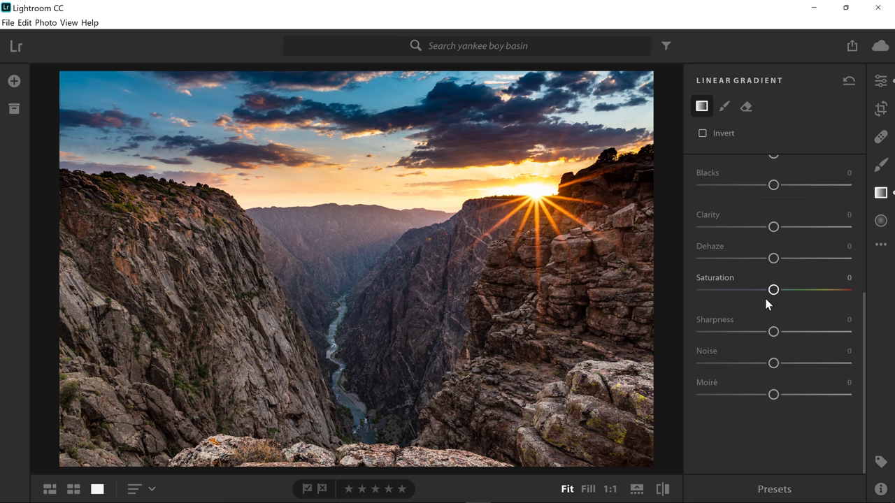
scroll(765, 301, up, 5)
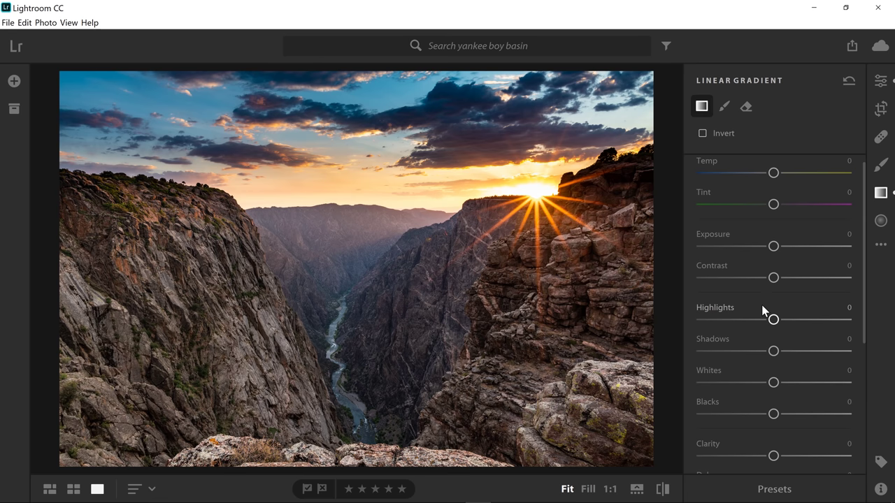
scroll(761, 308, up, 1)
Step: Warm the canyon gradient by setting its Temp to +16, and close the Linear Gradient tool
drag(353, 151, 378, 321)
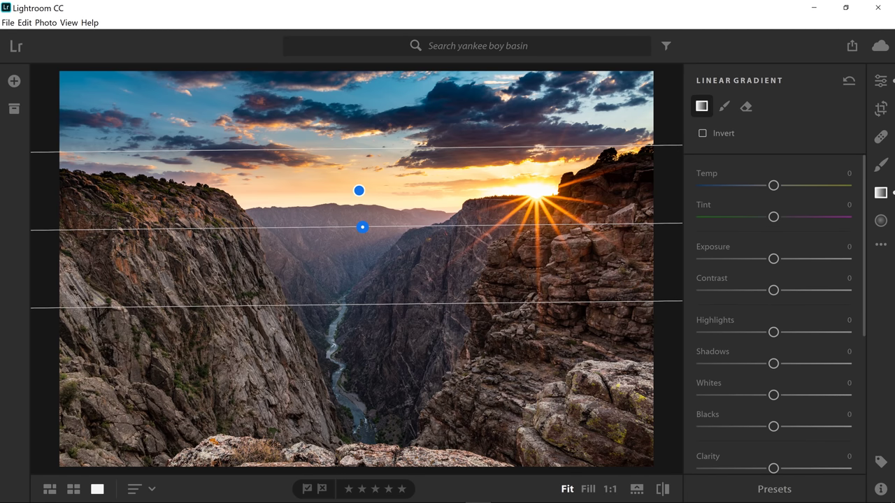
drag(774, 186, 782, 193)
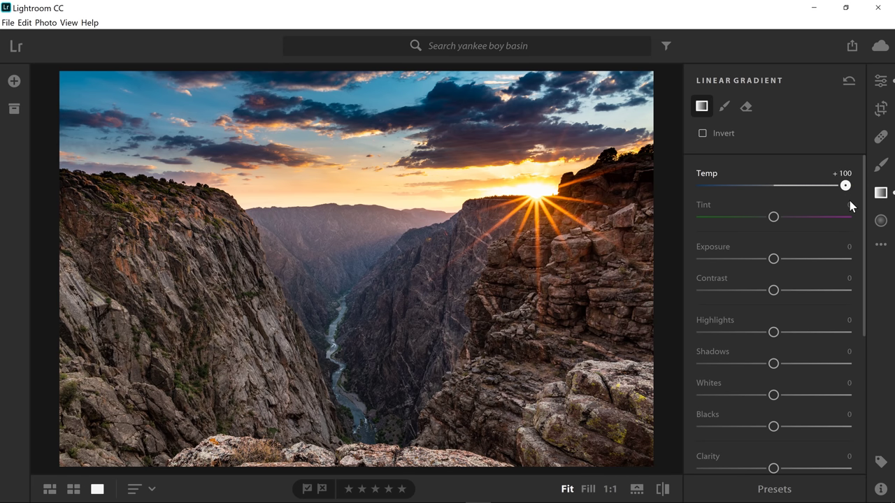
drag(846, 201, 831, 202)
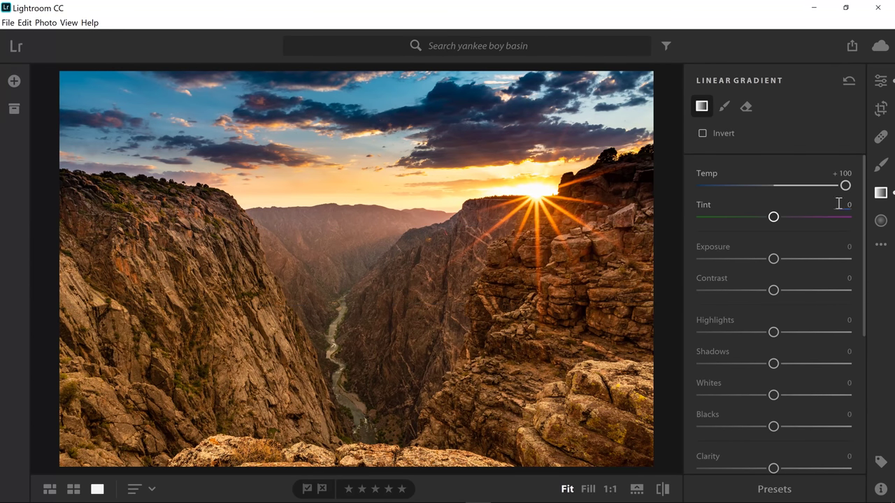
drag(805, 190, 792, 188)
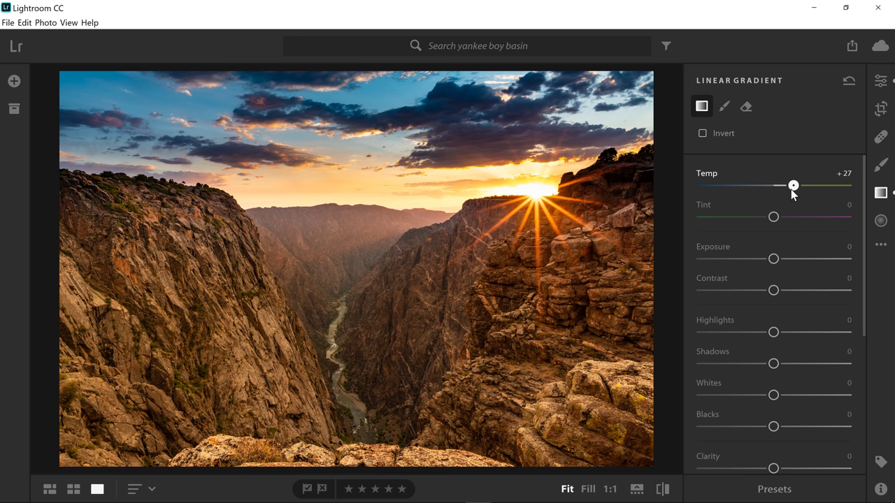
drag(789, 199, 787, 199)
drag(785, 201, 783, 197)
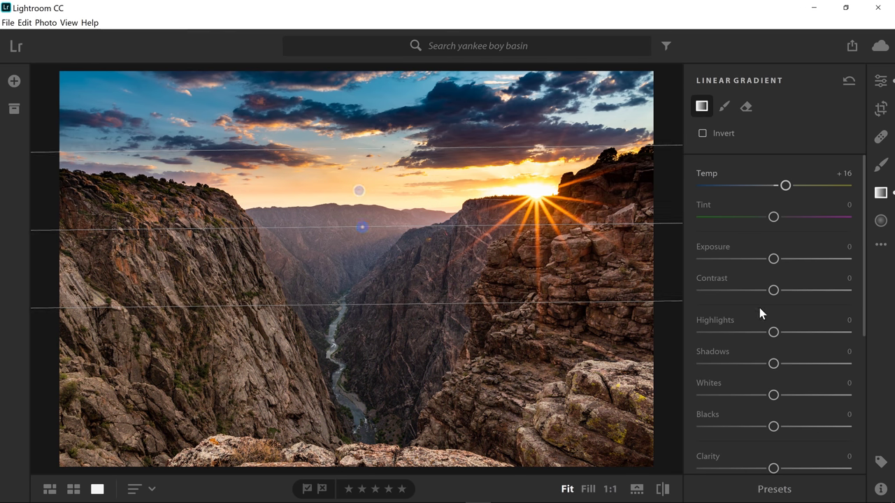
click(881, 194)
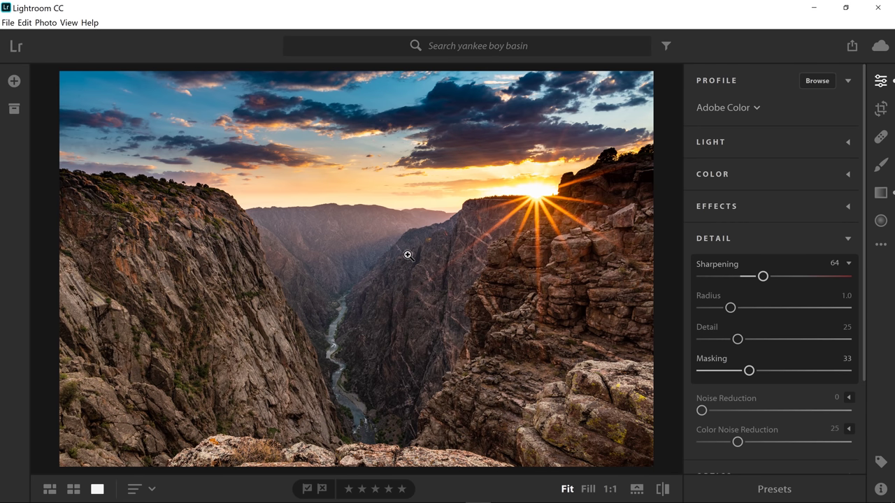
Step: Set the photo's Noise Reduction to 19 in the Detail settings
drag(703, 411, 730, 418)
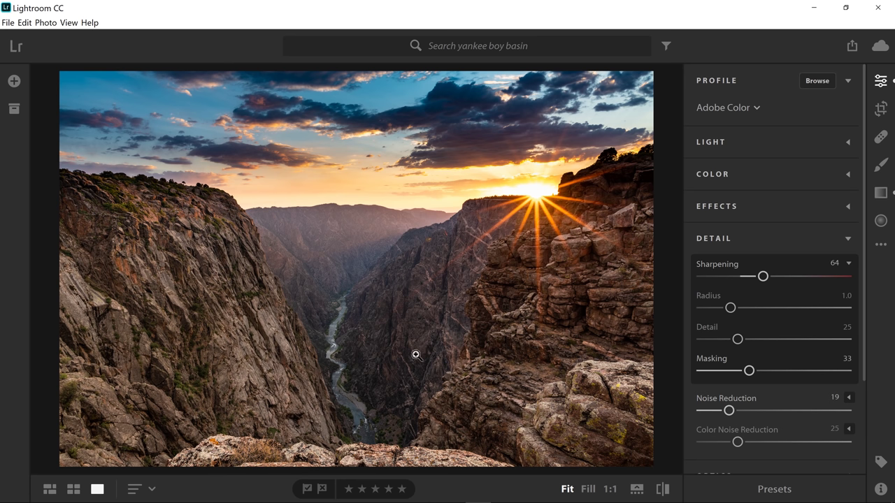